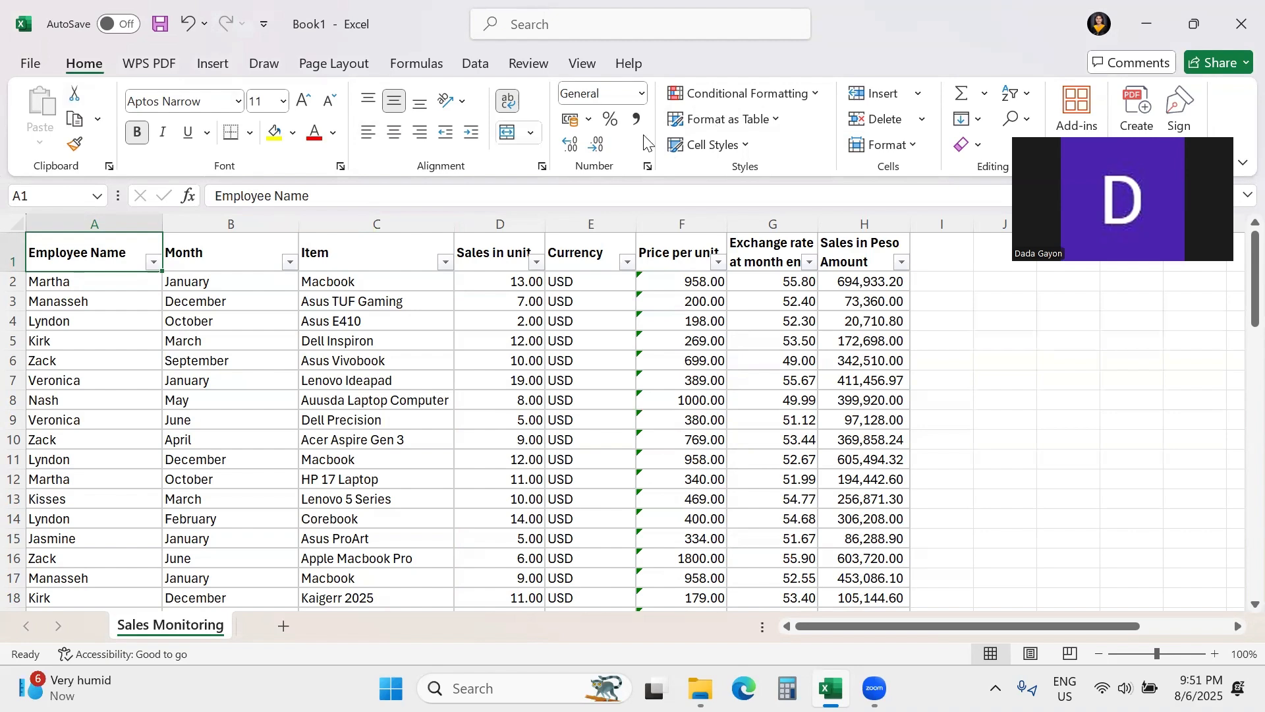
Insert a PivotTable on a new worksheet from the full Sales Monitoring data range A1:H56.
left_click(211, 66)
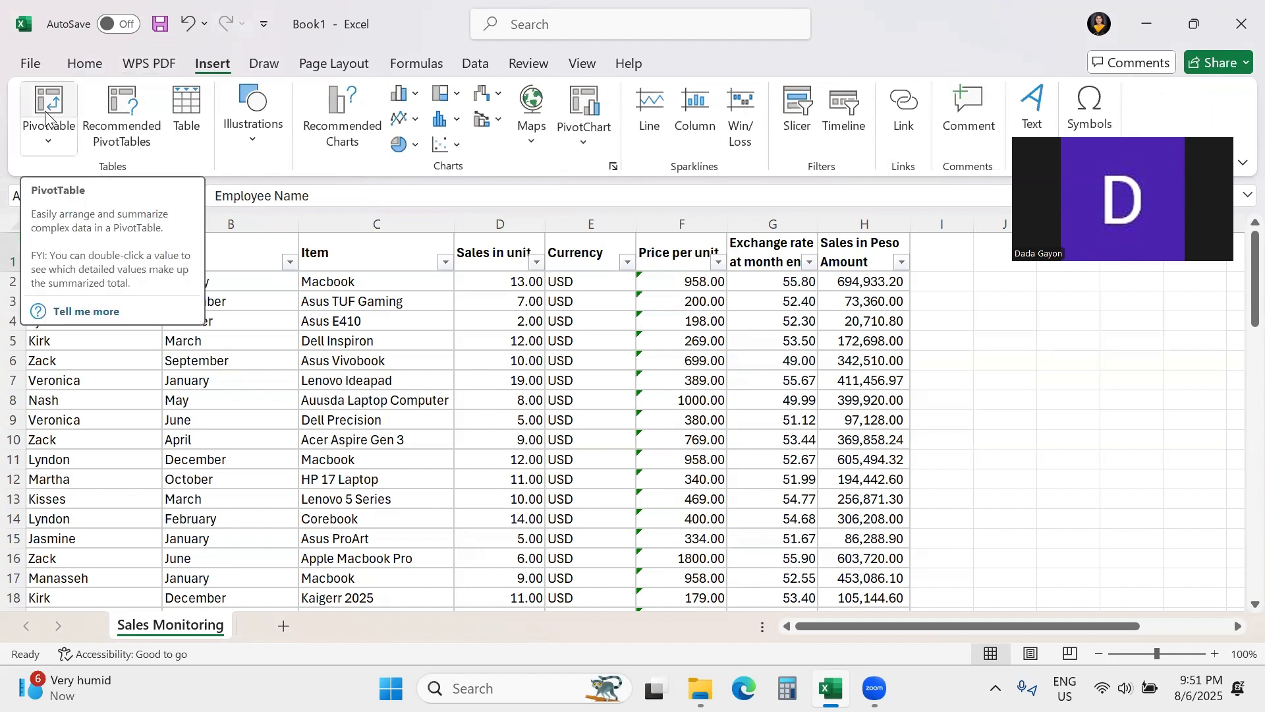
left_click(118, 364)
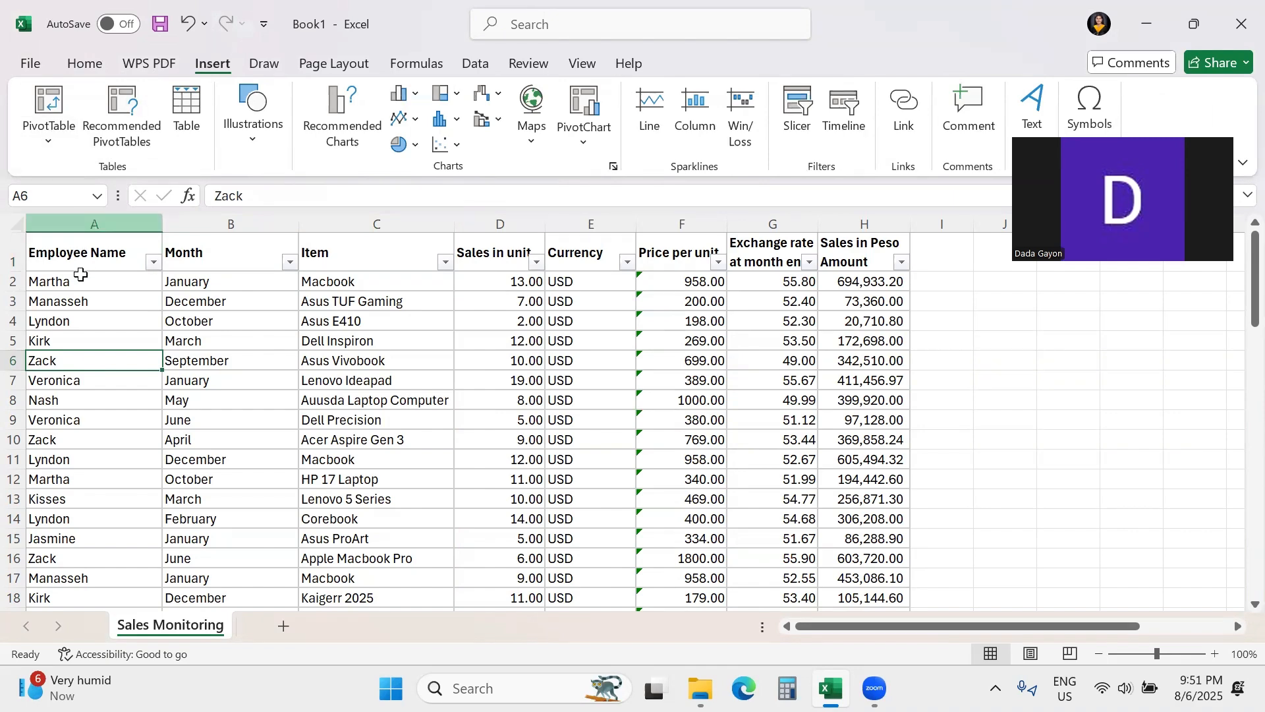
key("ctrl+Up")
key("ctrl+shift+Down")
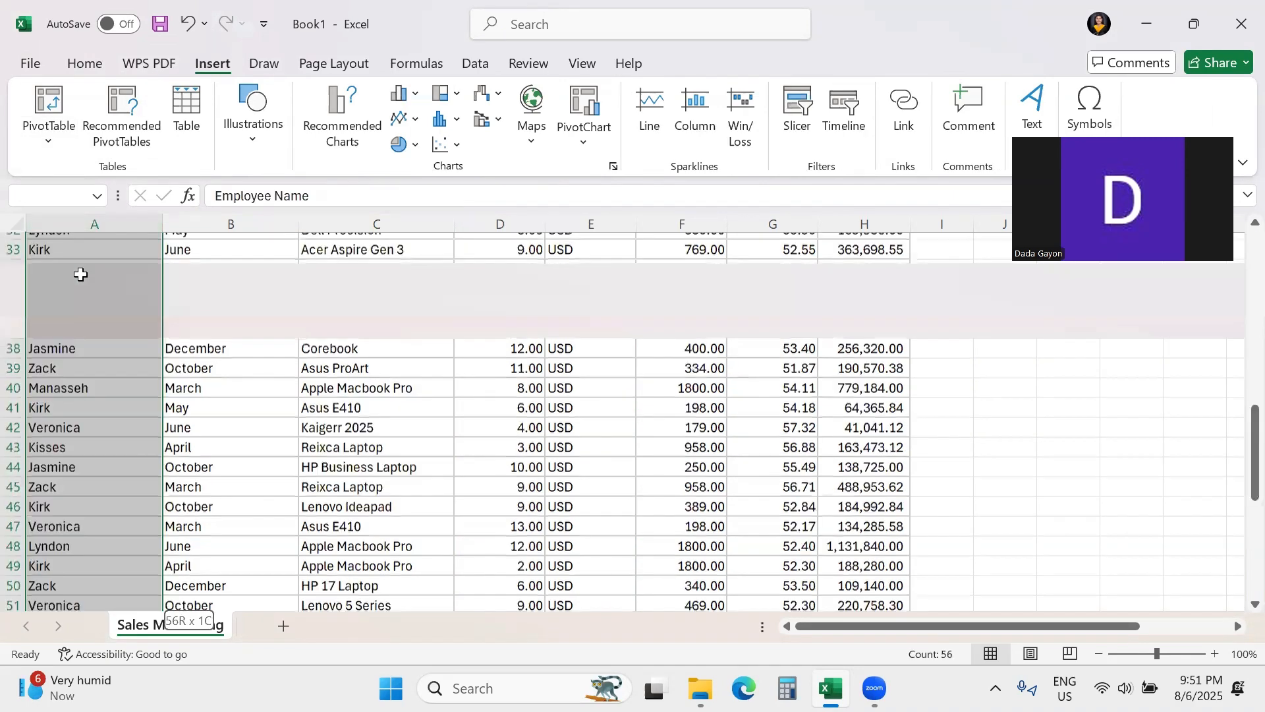
key("ctrl+shift+Right")
scroll(81, 274, "up", 12)
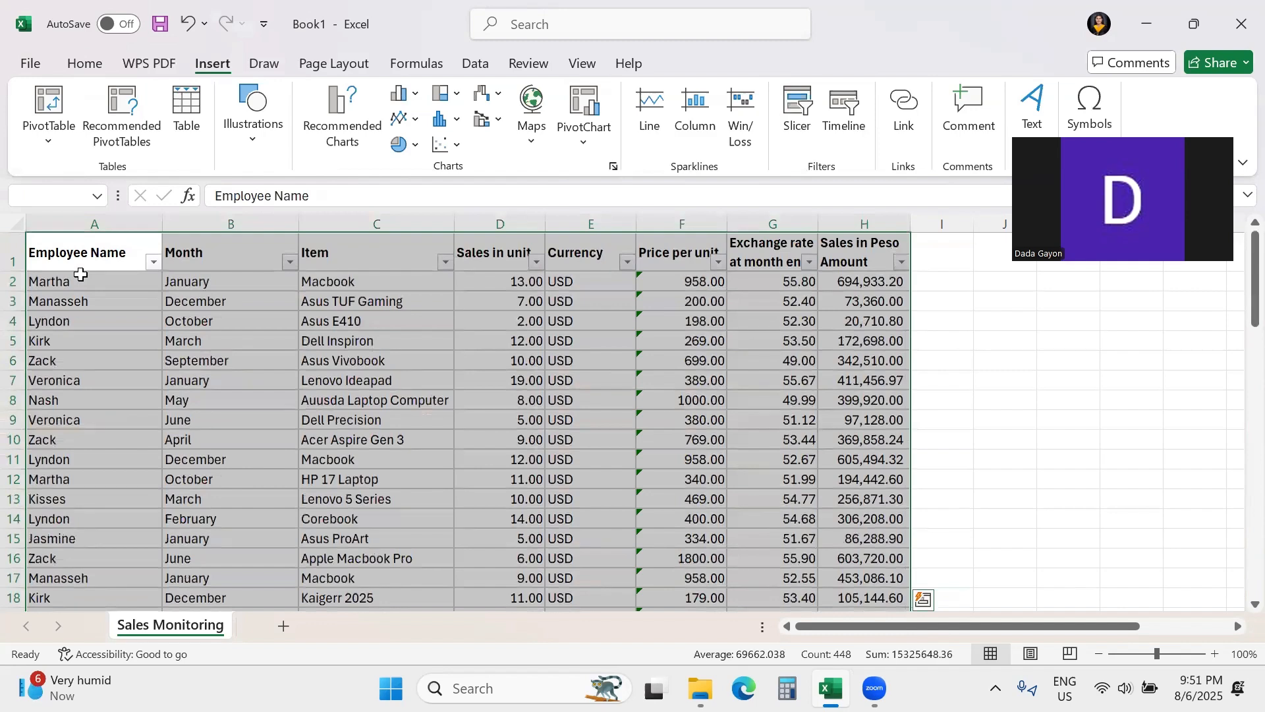
key("alt+n")
key("v")
key("t")
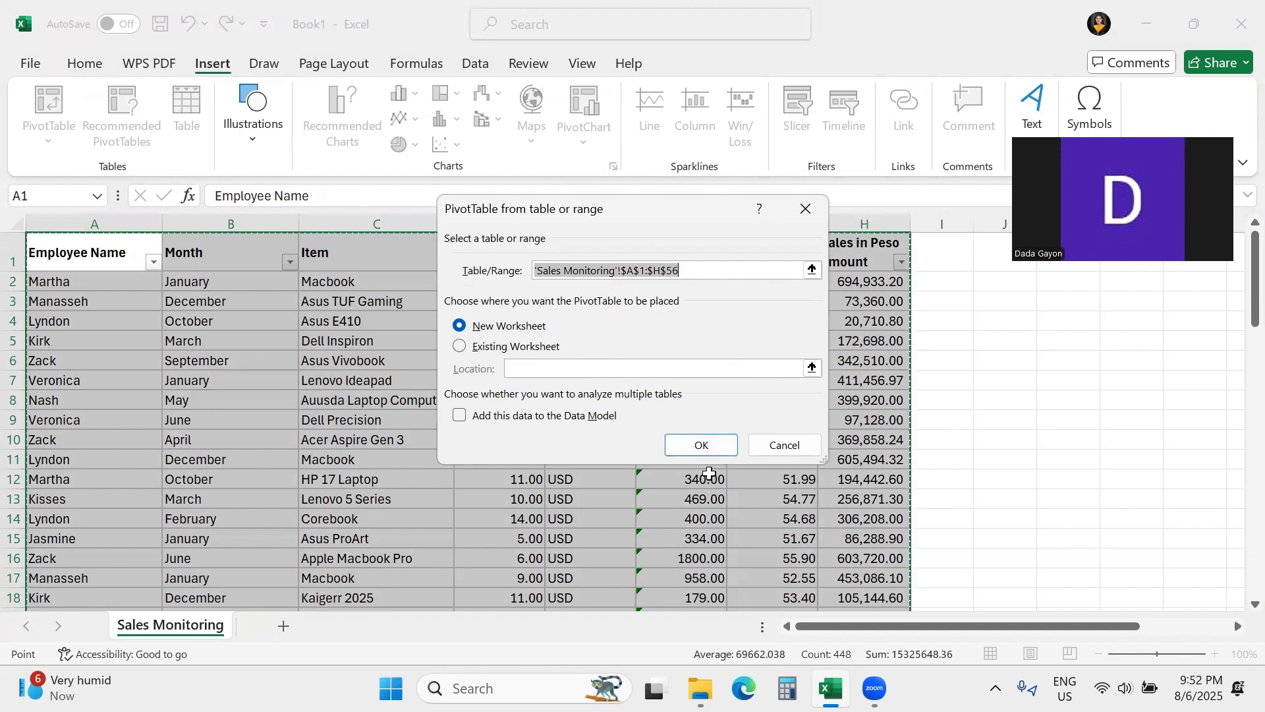
left_click(698, 445)
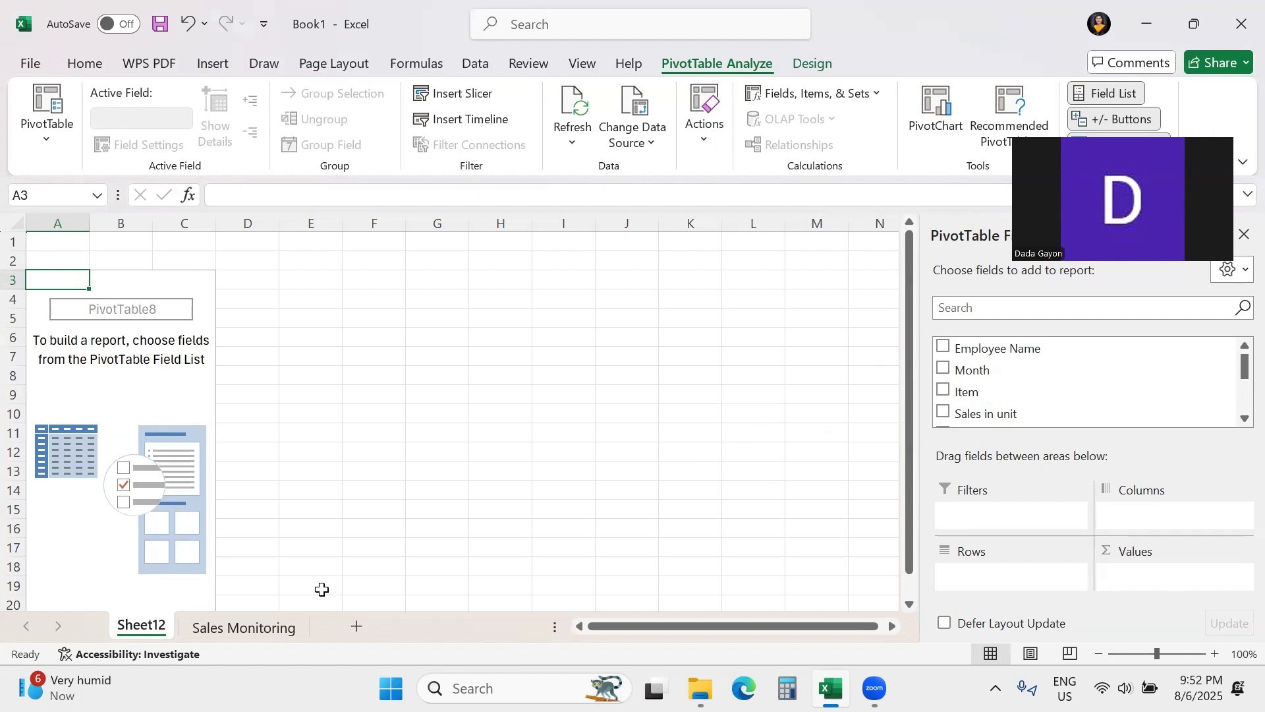
Summarize the sales by month, with Month as rows and the sums of Sales in unit and Sales in Peso Amount as values.
left_click(231, 626)
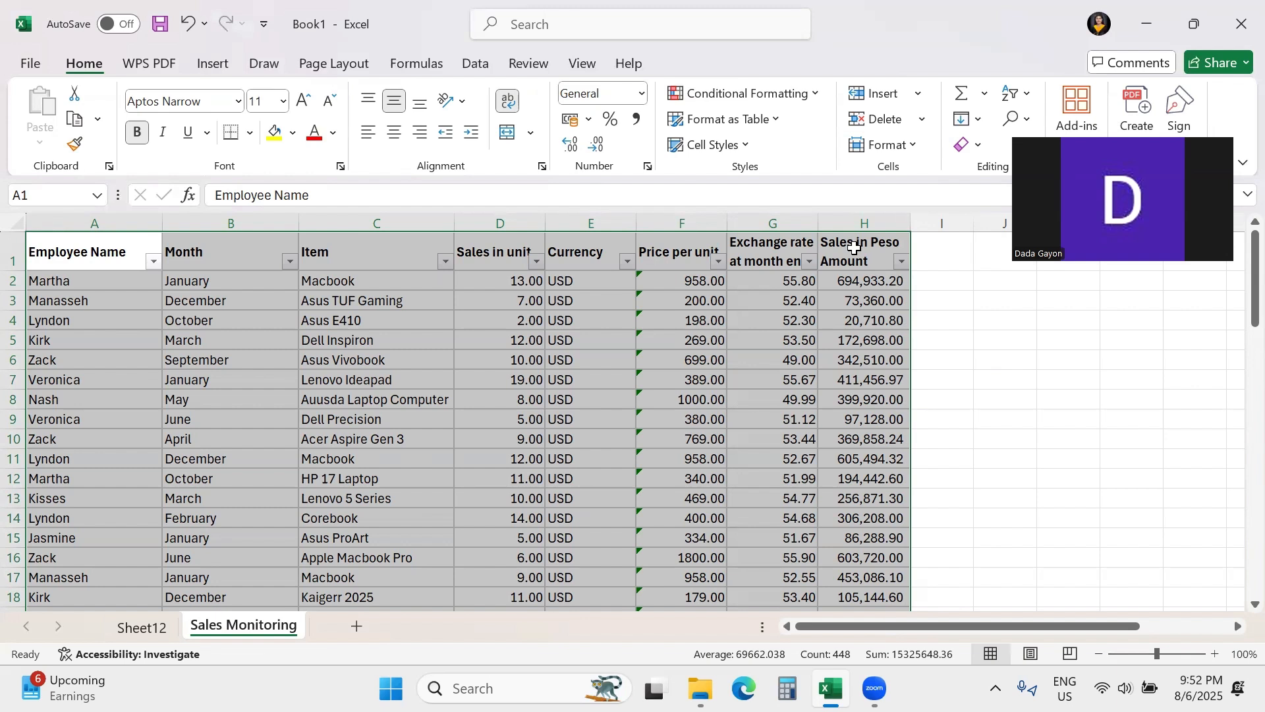
left_click(168, 629)
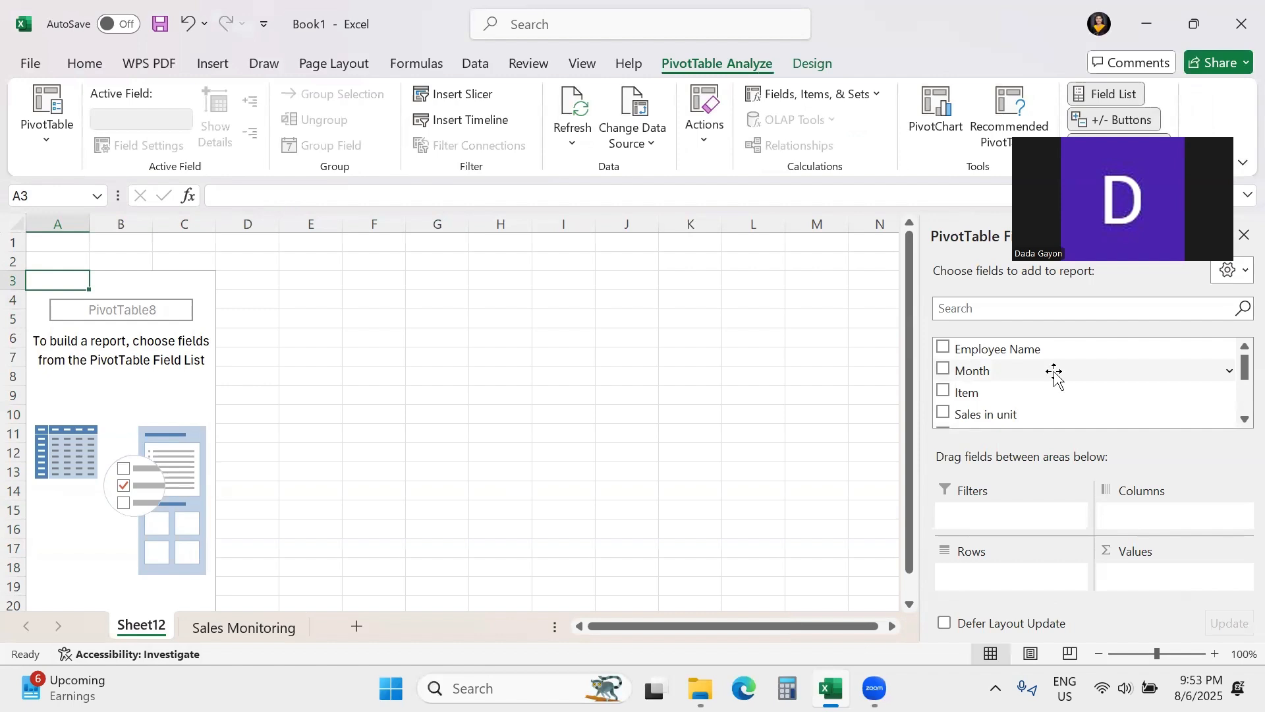
scroll(1033, 398, "down", 2)
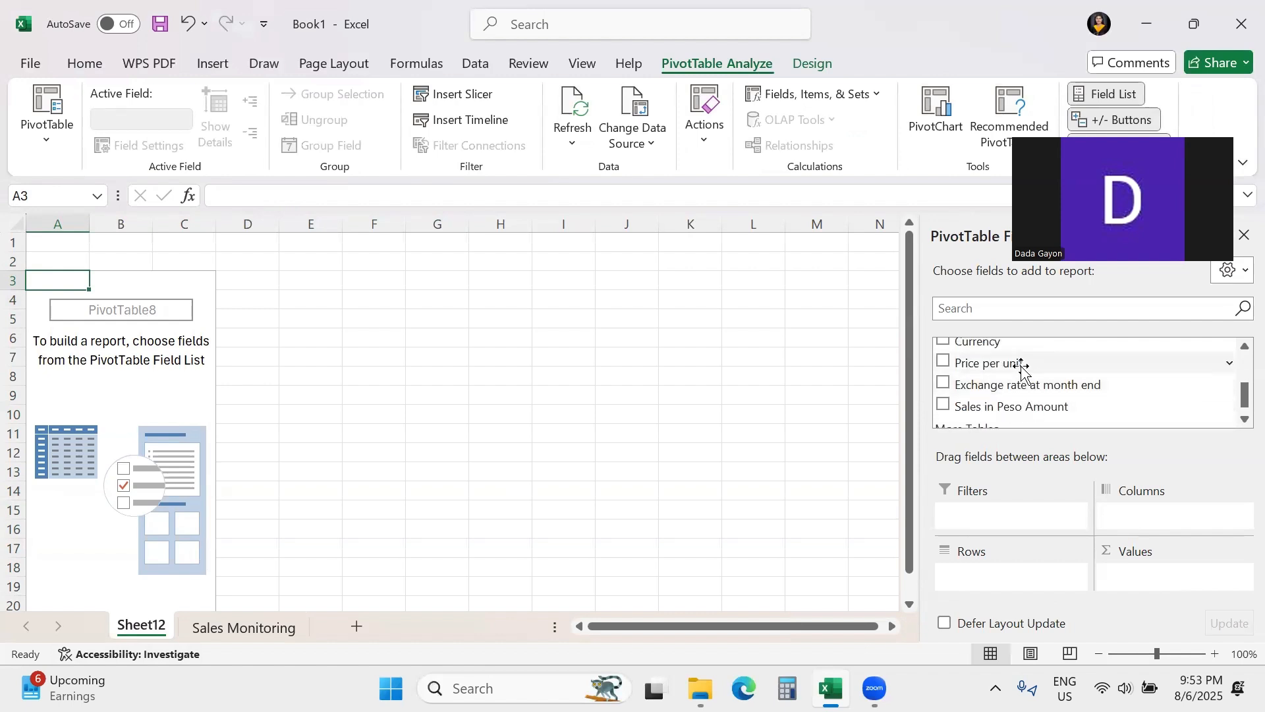
scroll(1022, 367, "up", 2)
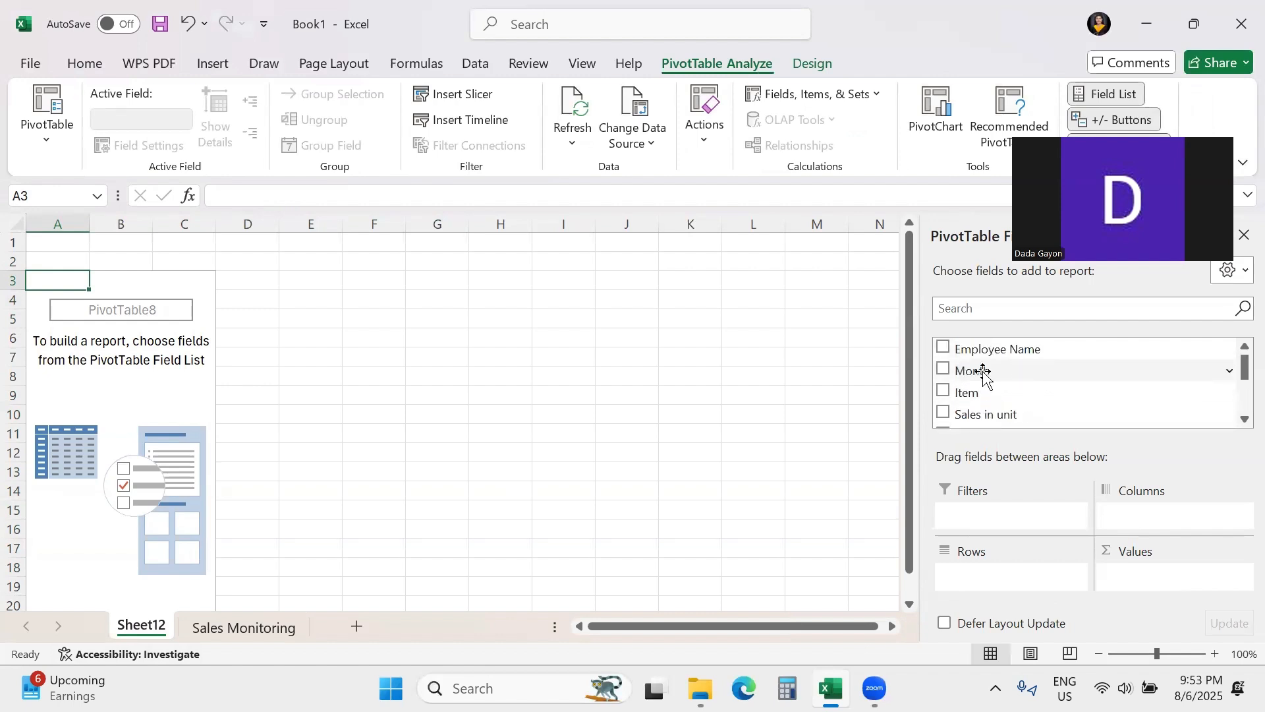
left_click_drag(983, 369, 989, 580)
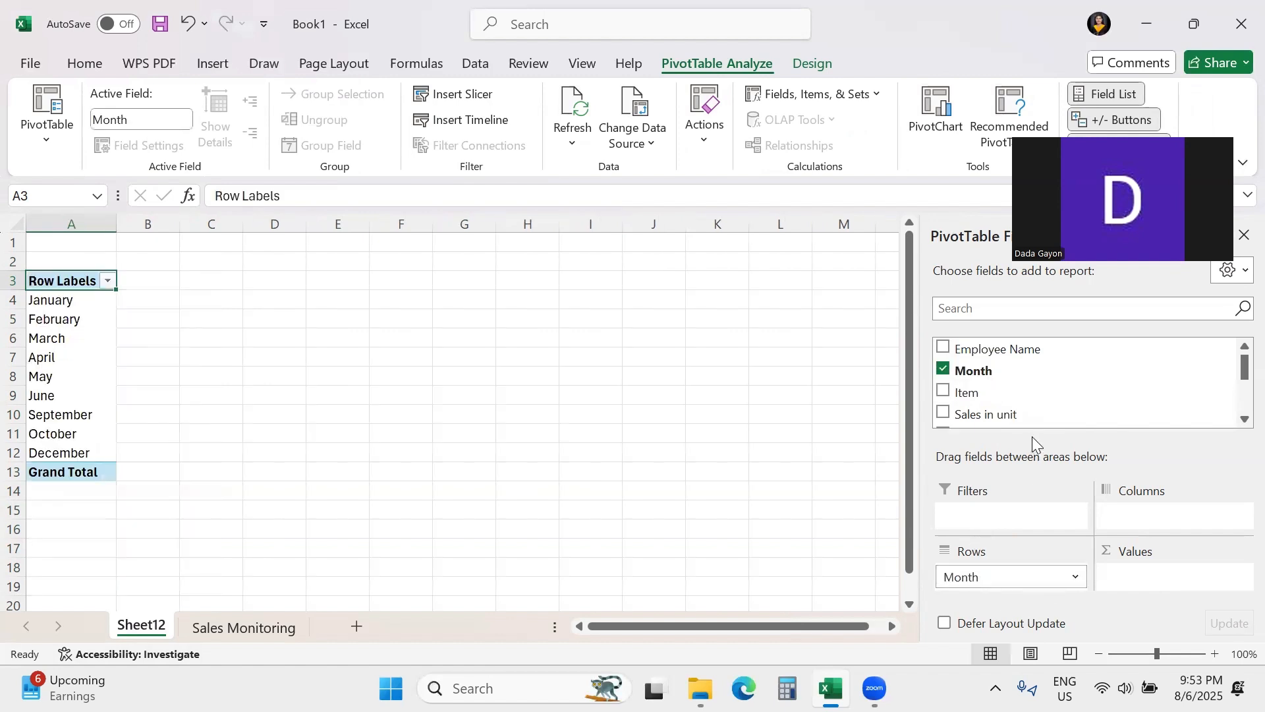
left_click_drag(1025, 418, 1172, 583)
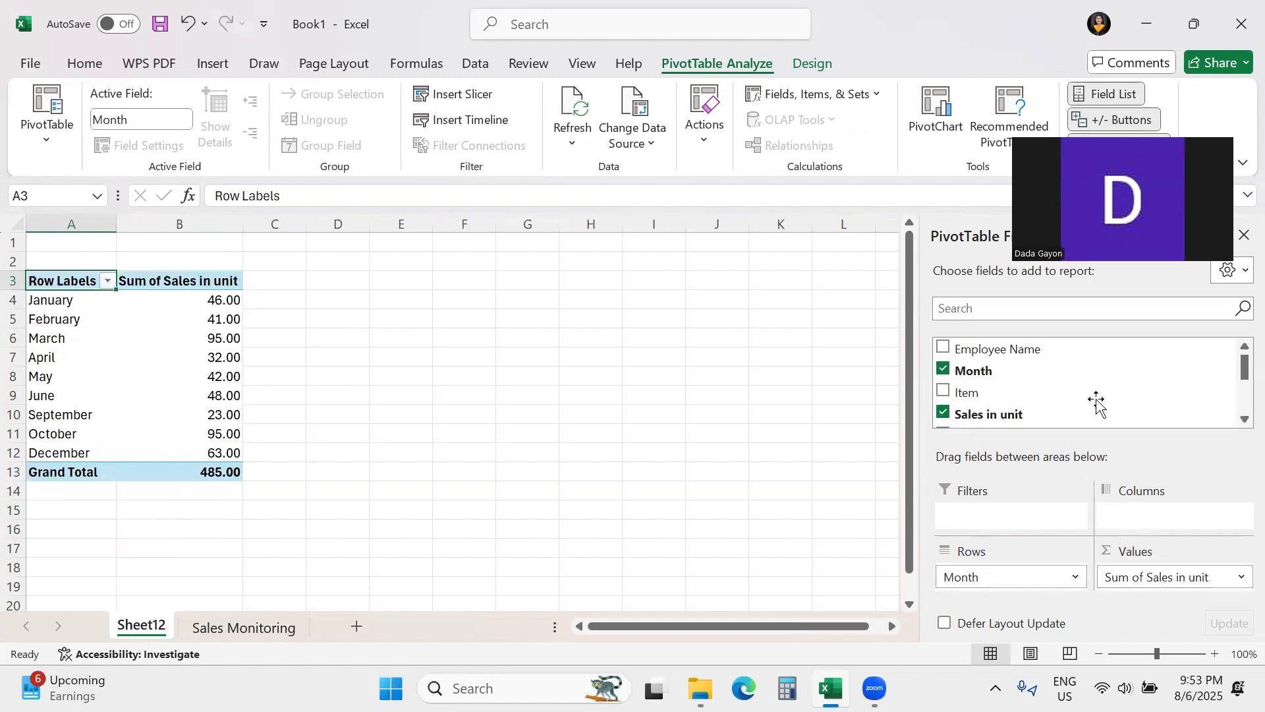
scroll(1059, 385, "down", 3)
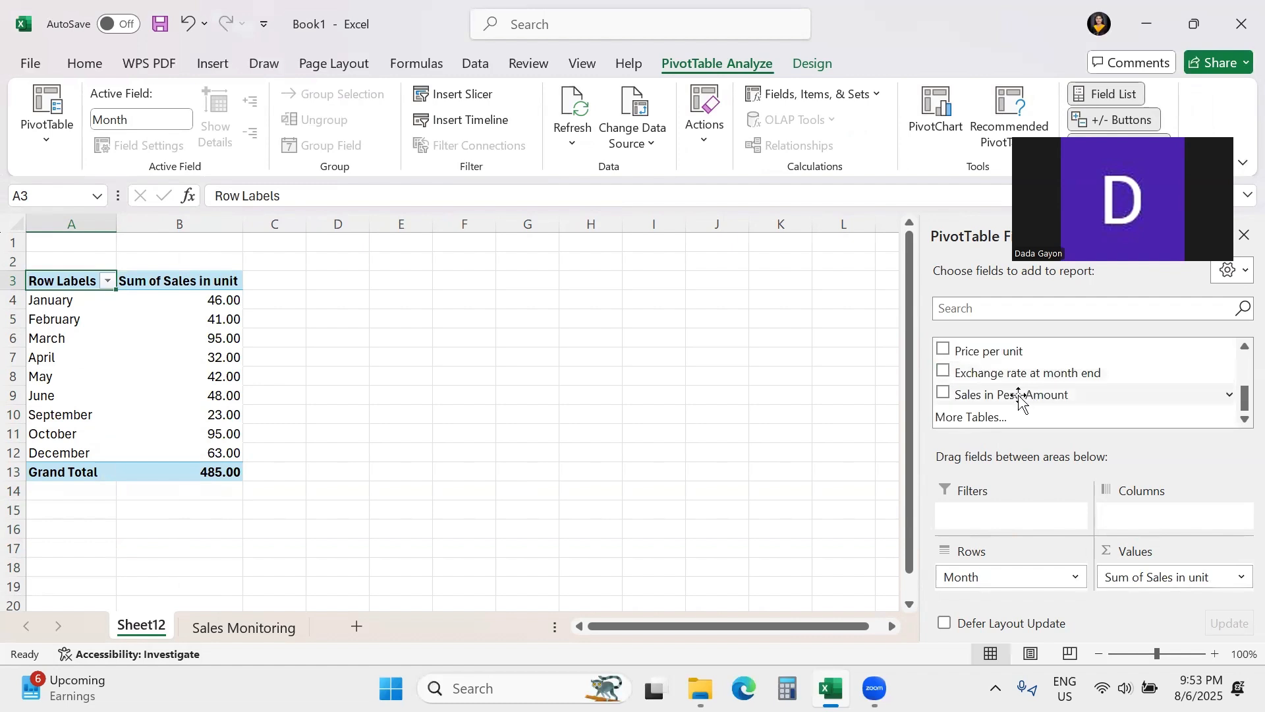
left_click_drag(1018, 395, 1158, 580)
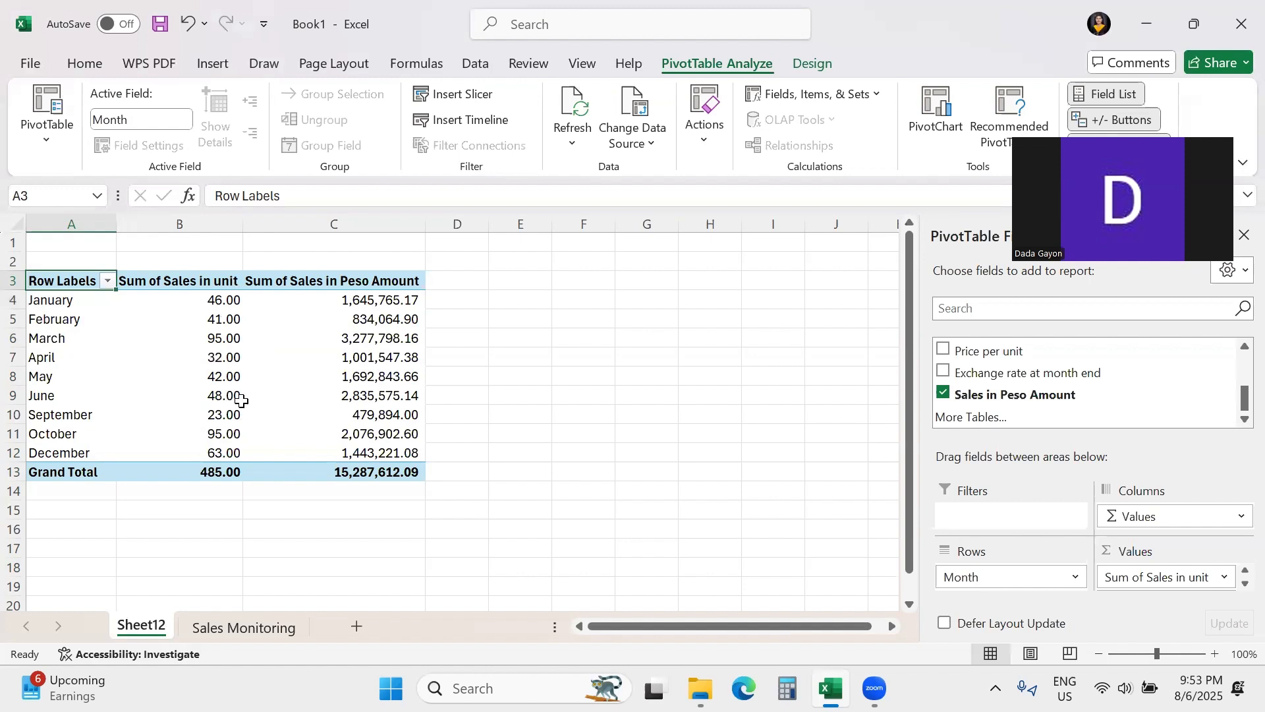
Examine September's unit sales and March's unit and peso sales in the monthly PivotTable.
left_click(227, 415)
left_click_drag(91, 415, 192, 415)
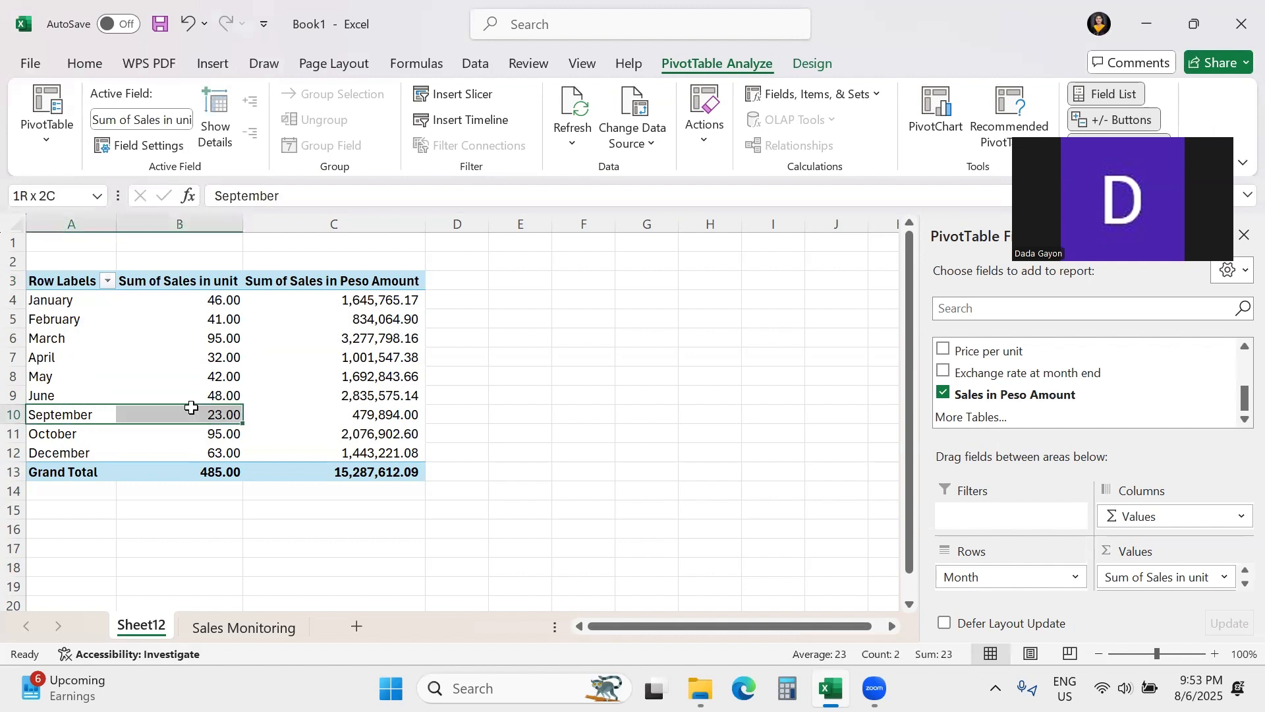
left_click(508, 302)
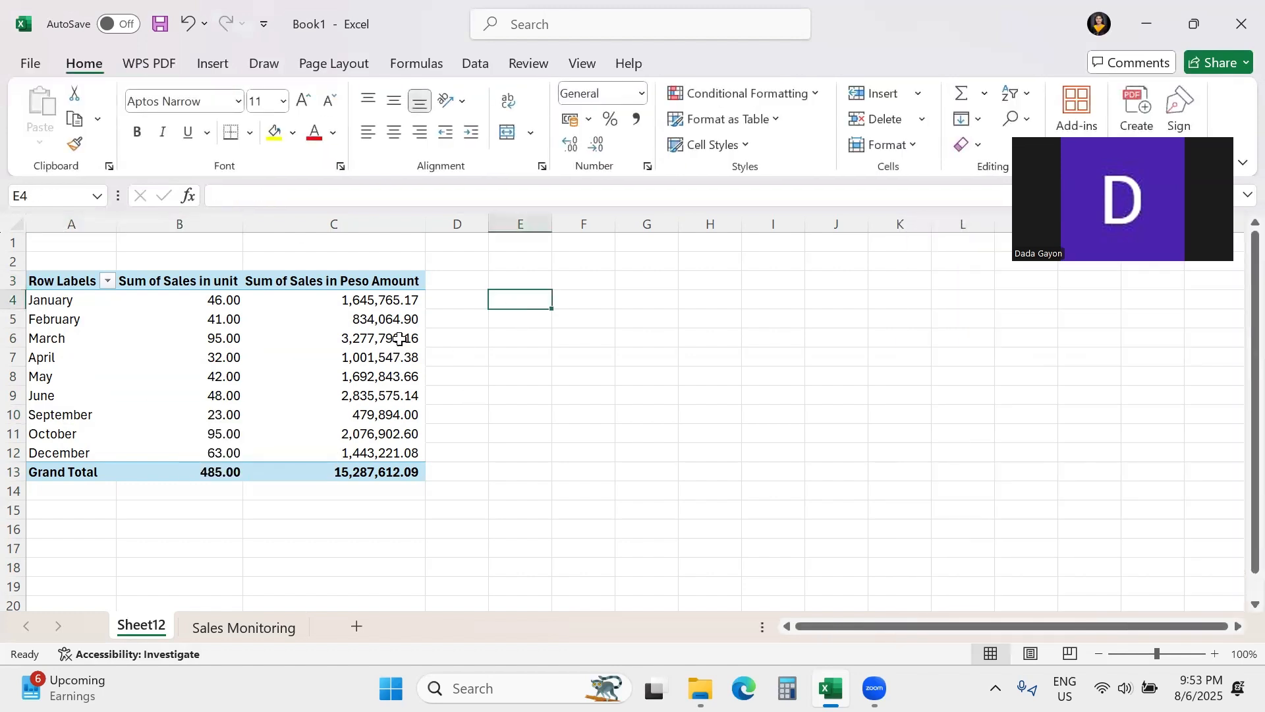
left_click_drag(402, 338, 85, 336)
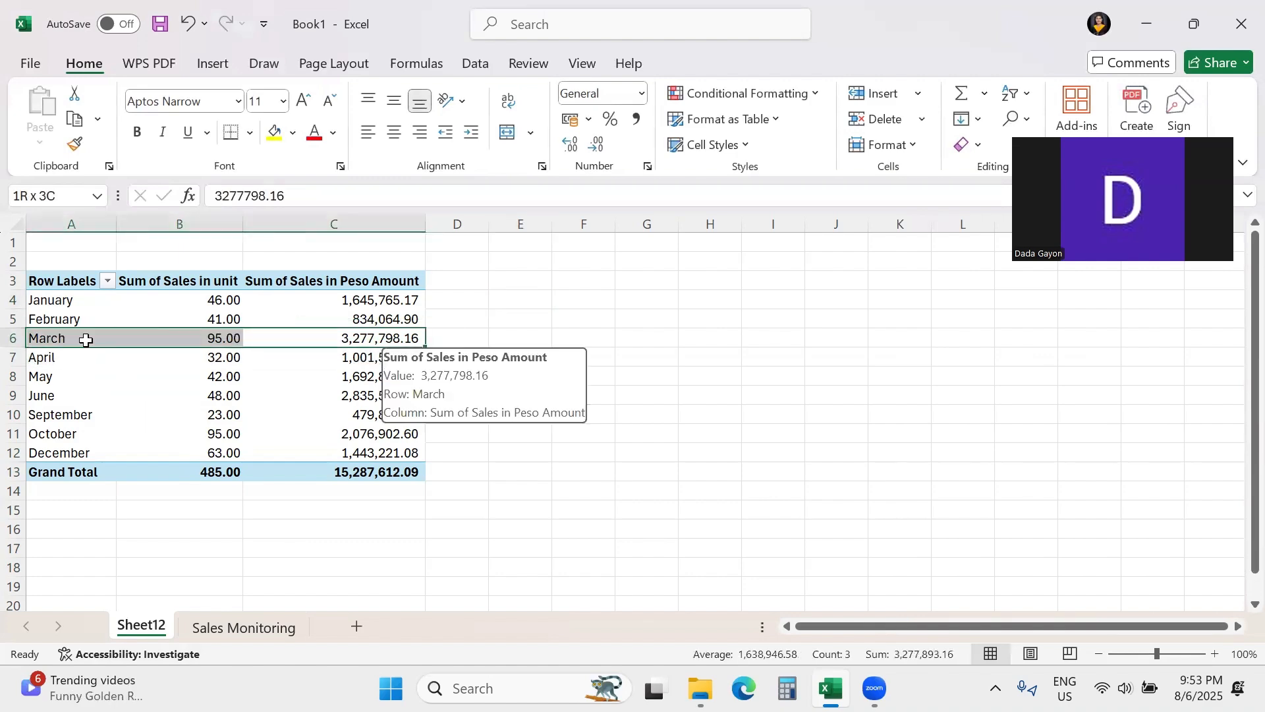
left_click(458, 531)
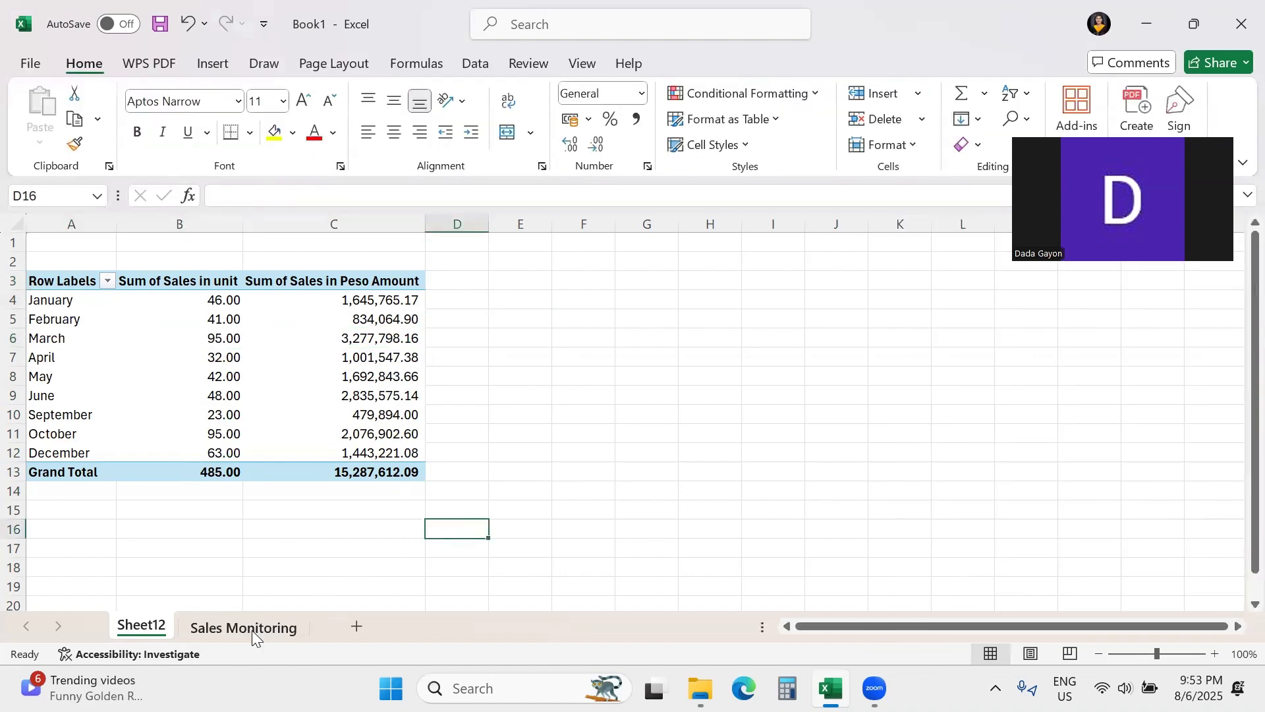
Insert a second PivotTable on a new worksheet from the Sales Monitoring data range A1:H56.
left_click(251, 629)
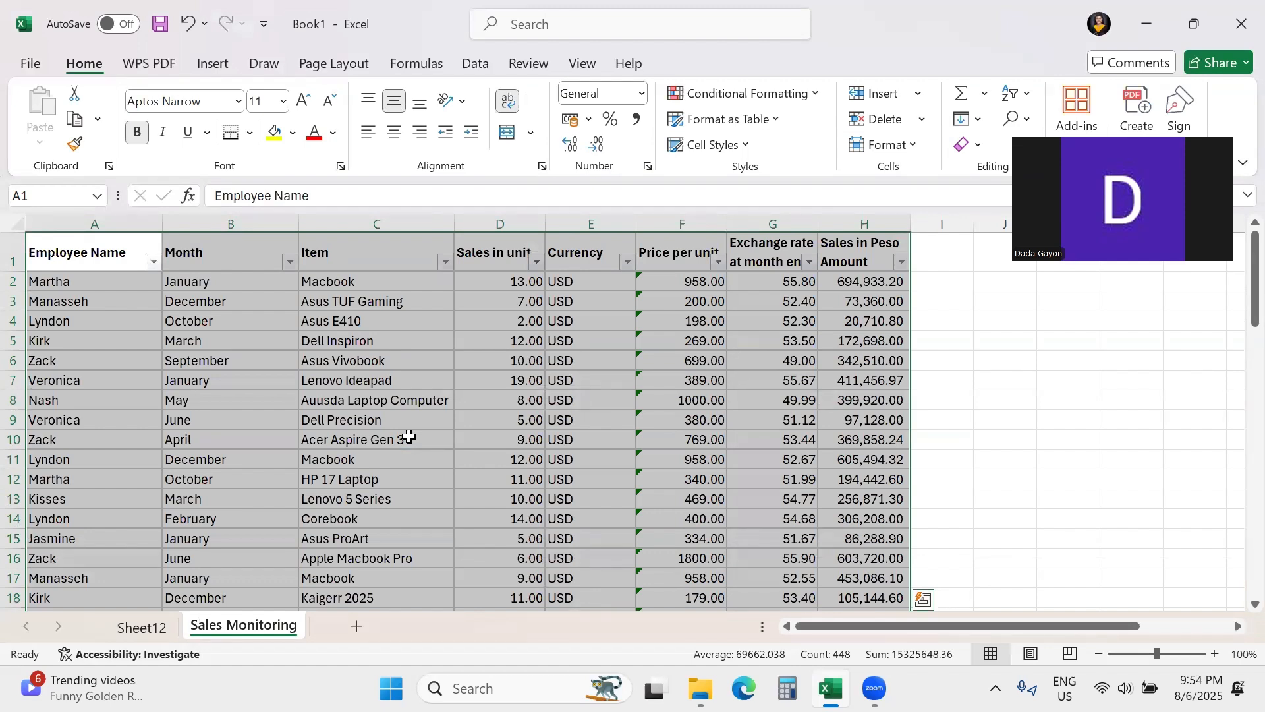
key("alt")
key("n")
key("v")
key("t")
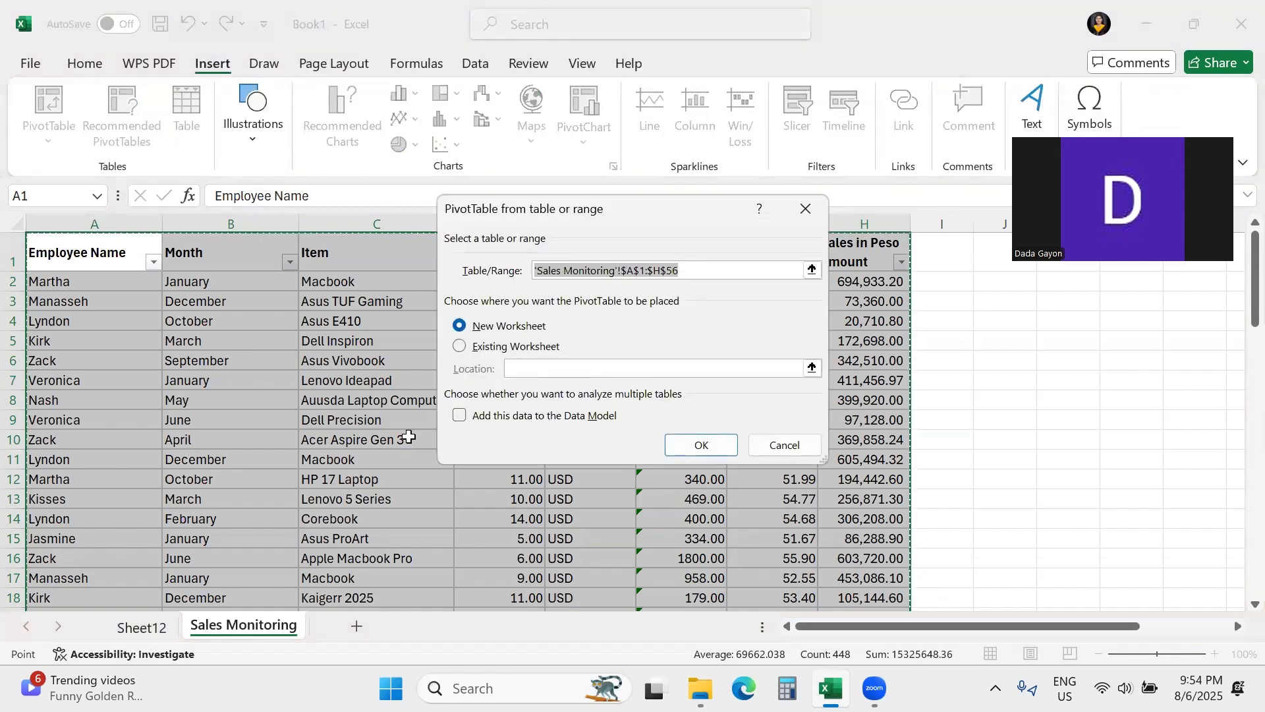
key("Return")
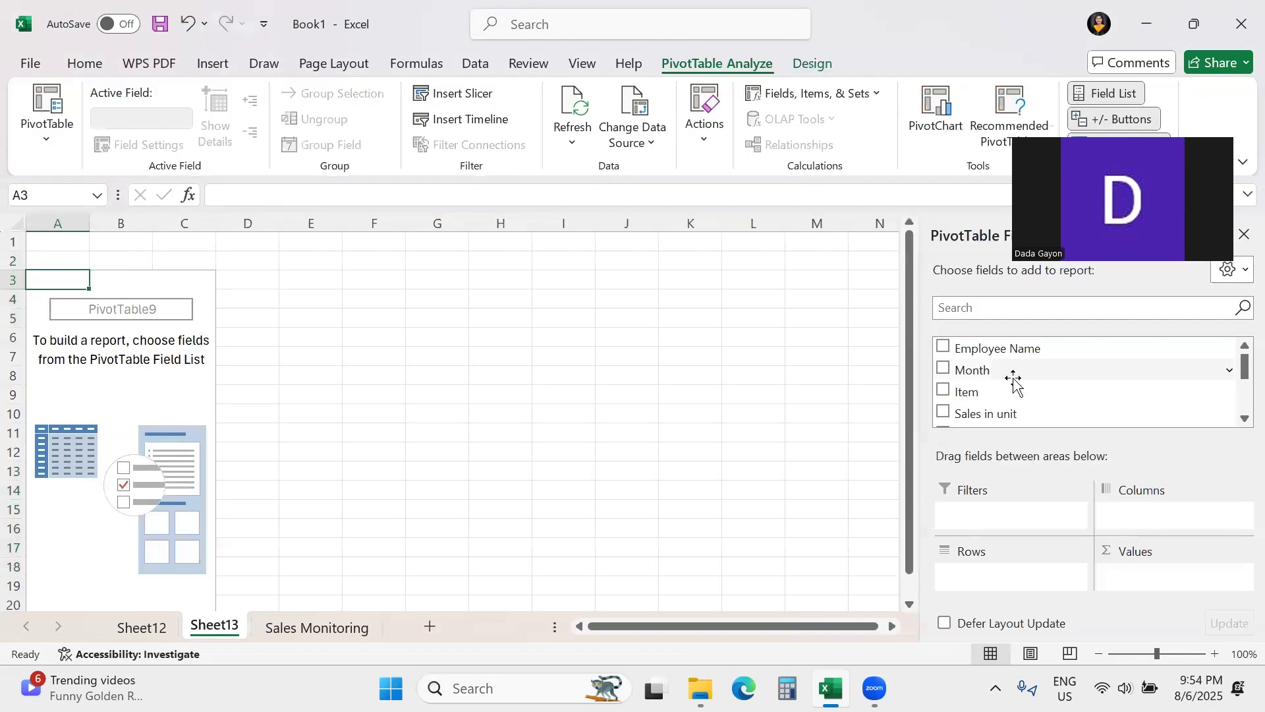
Summarize the sales by employee, with Employee Name as rows and the sums of Sales in unit and Sales in Peso Amount as values.
left_click_drag(988, 349, 1008, 568)
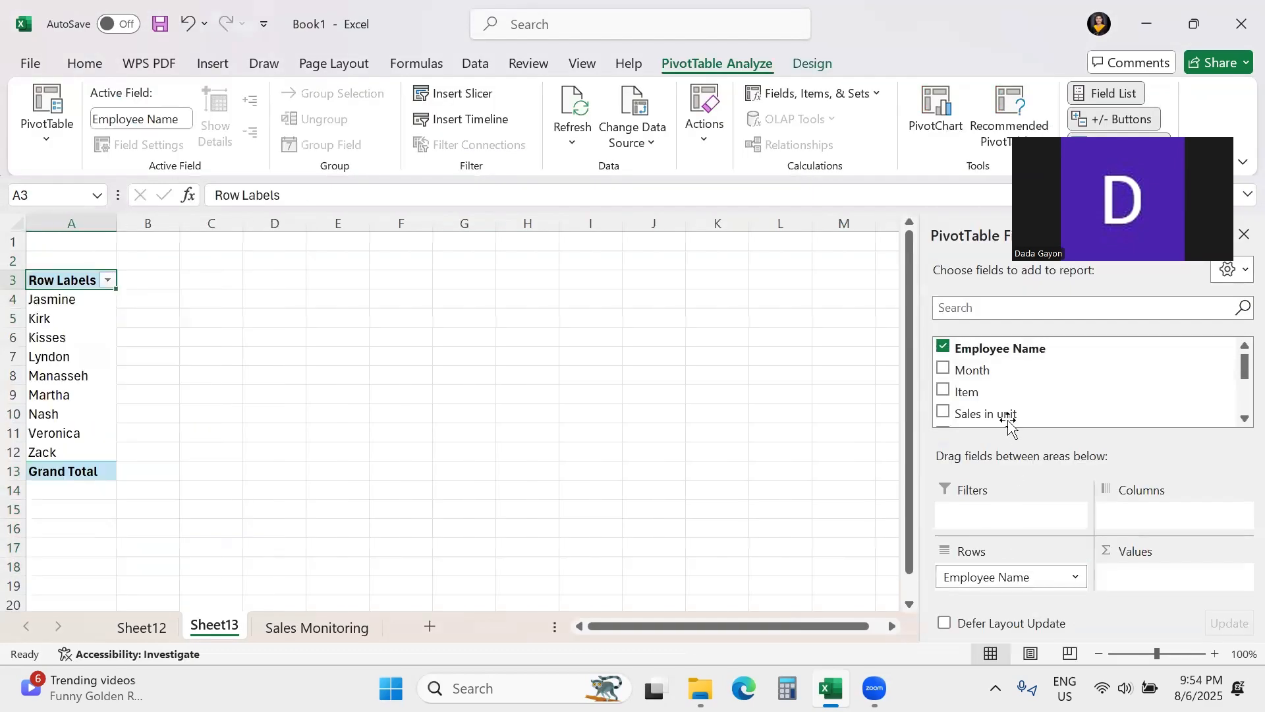
left_click_drag(1008, 413, 1118, 564)
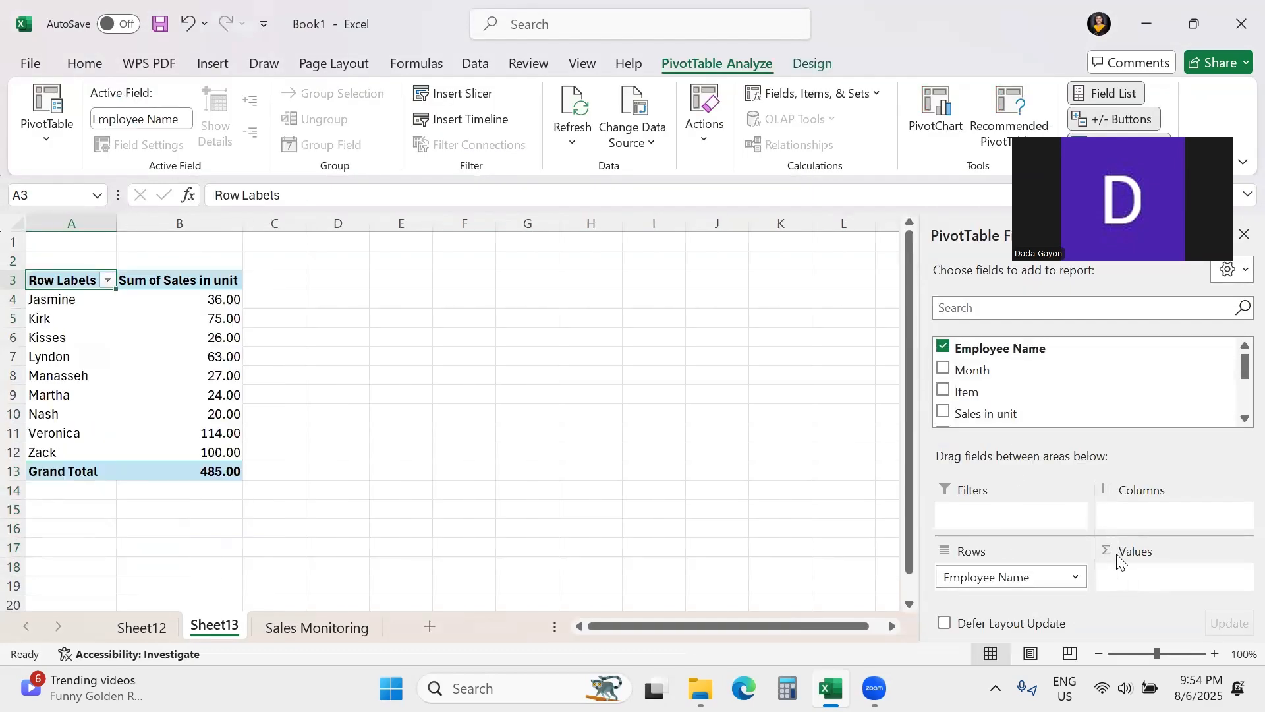
scroll(1030, 382, "down", 3)
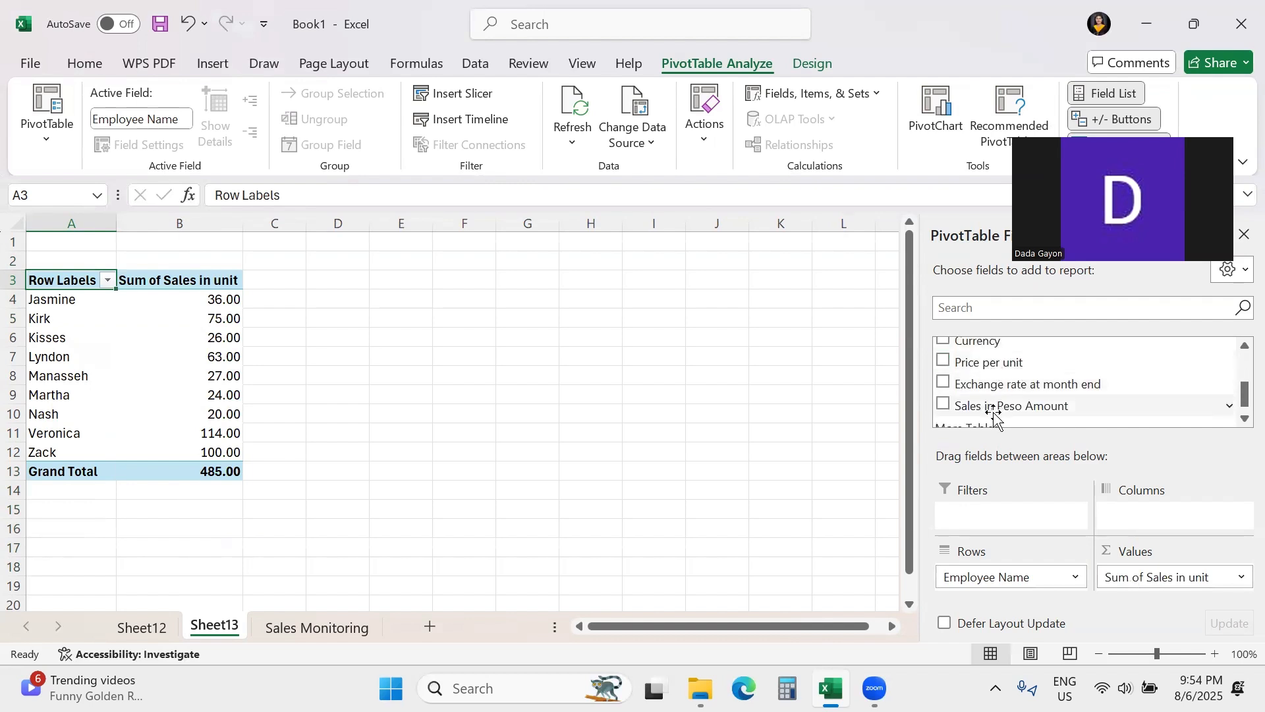
left_click_drag(995, 407, 1136, 588)
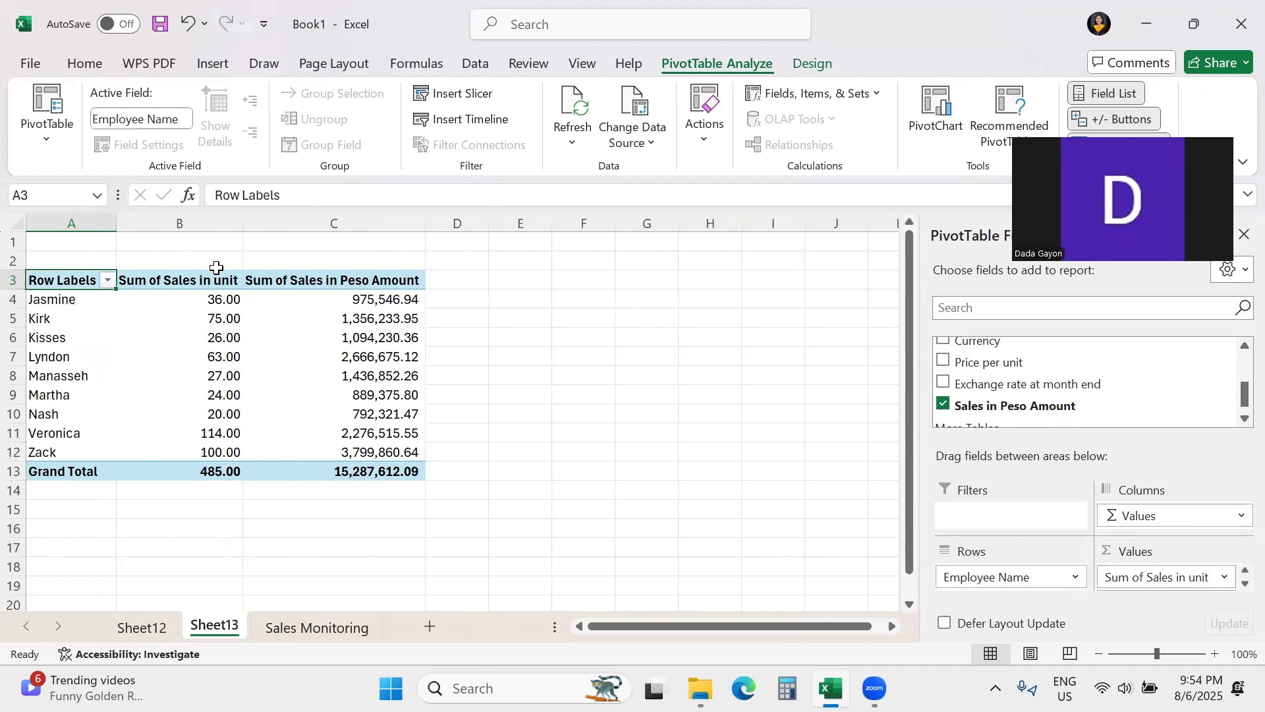
Examine which employee has the lowest unit sales and which has the highest peso sales in the employee PivotTable.
left_click_drag(228, 416, 45, 414)
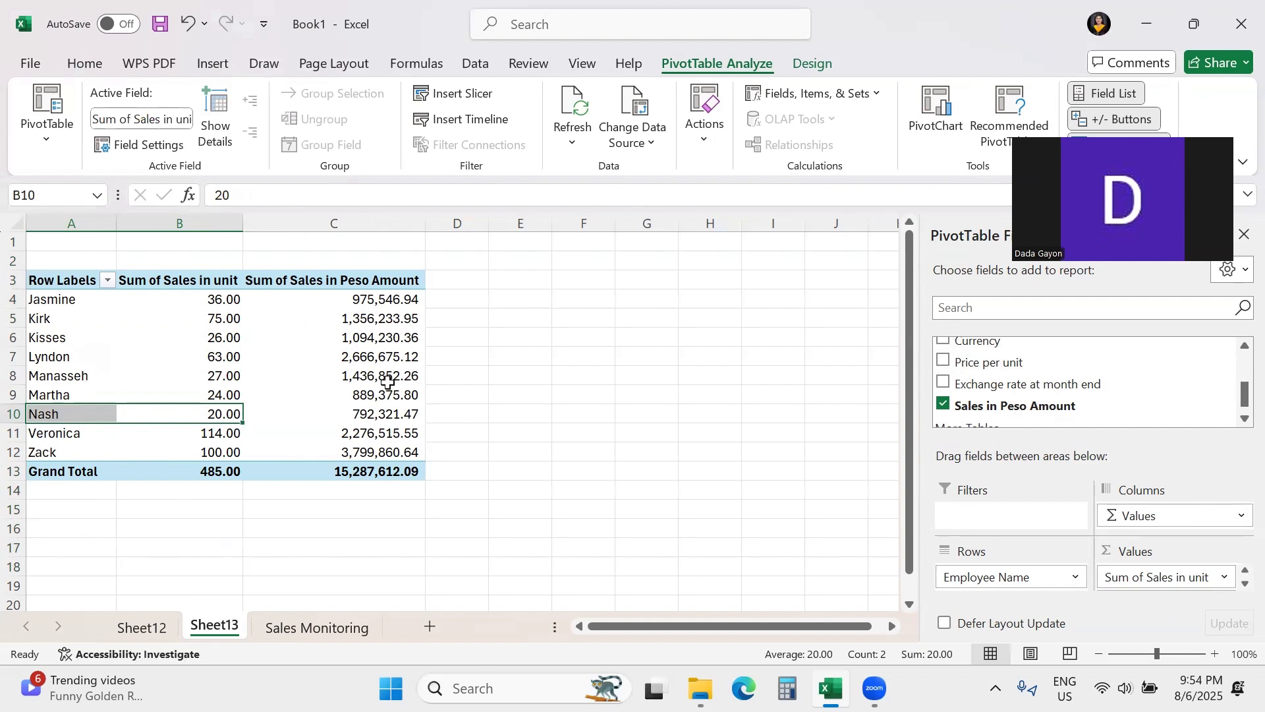
left_click(379, 258)
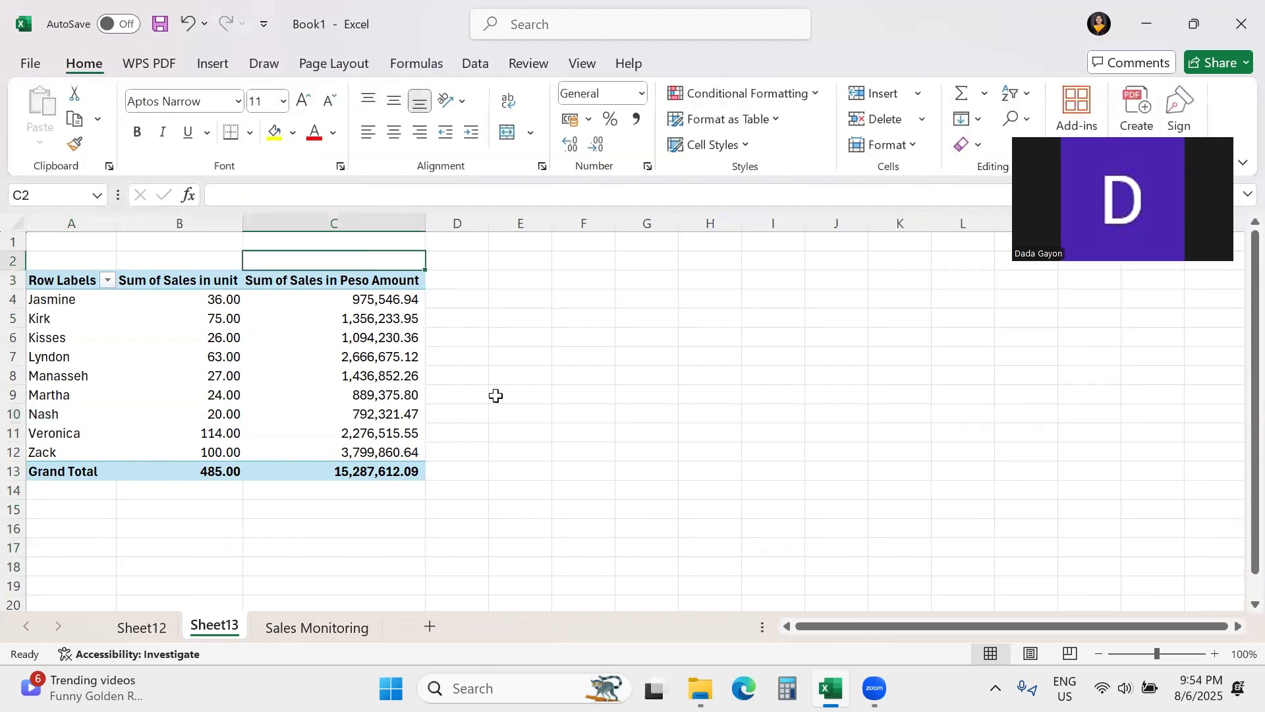
left_click_drag(379, 452, 88, 450)
left_click(322, 625)
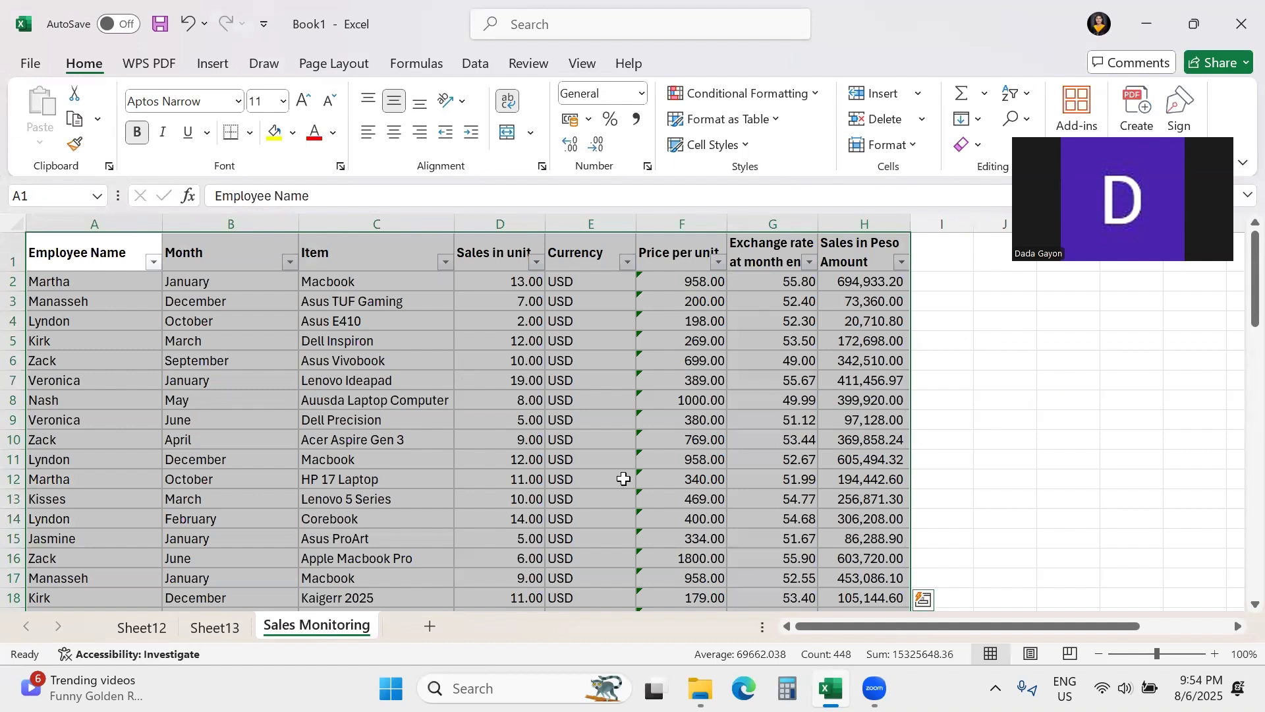
left_click(209, 629)
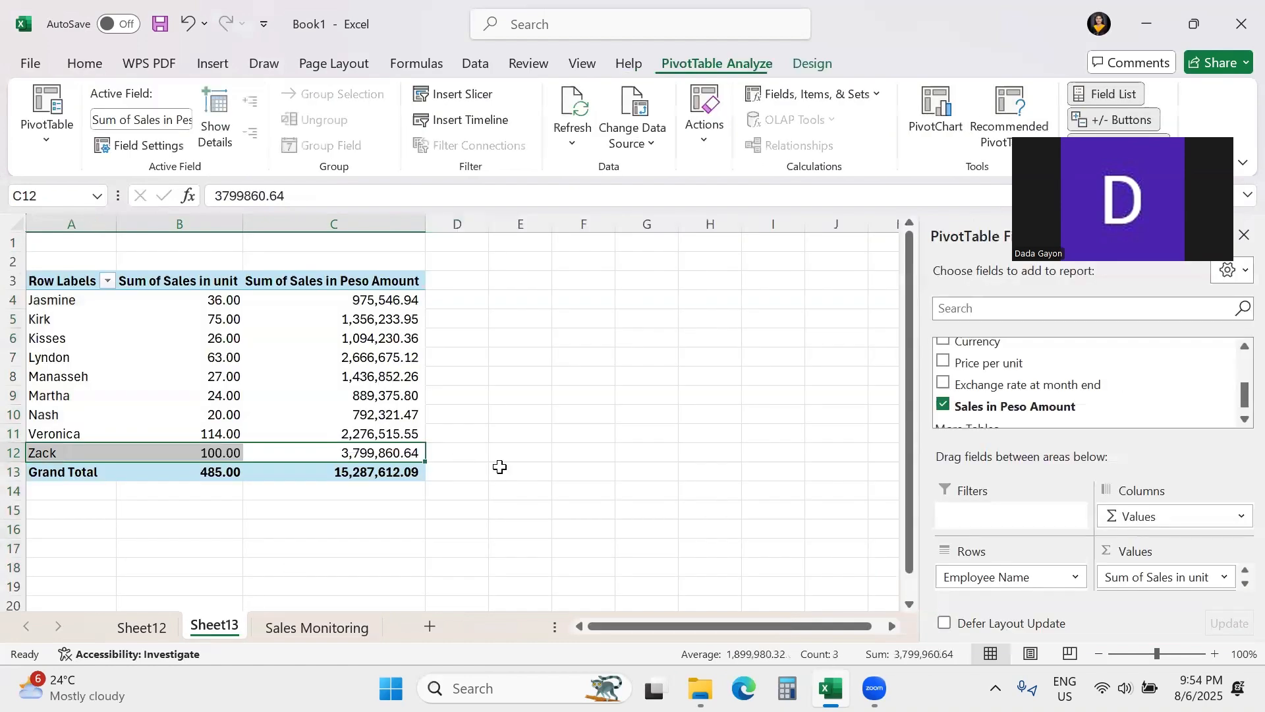
left_click(501, 454)
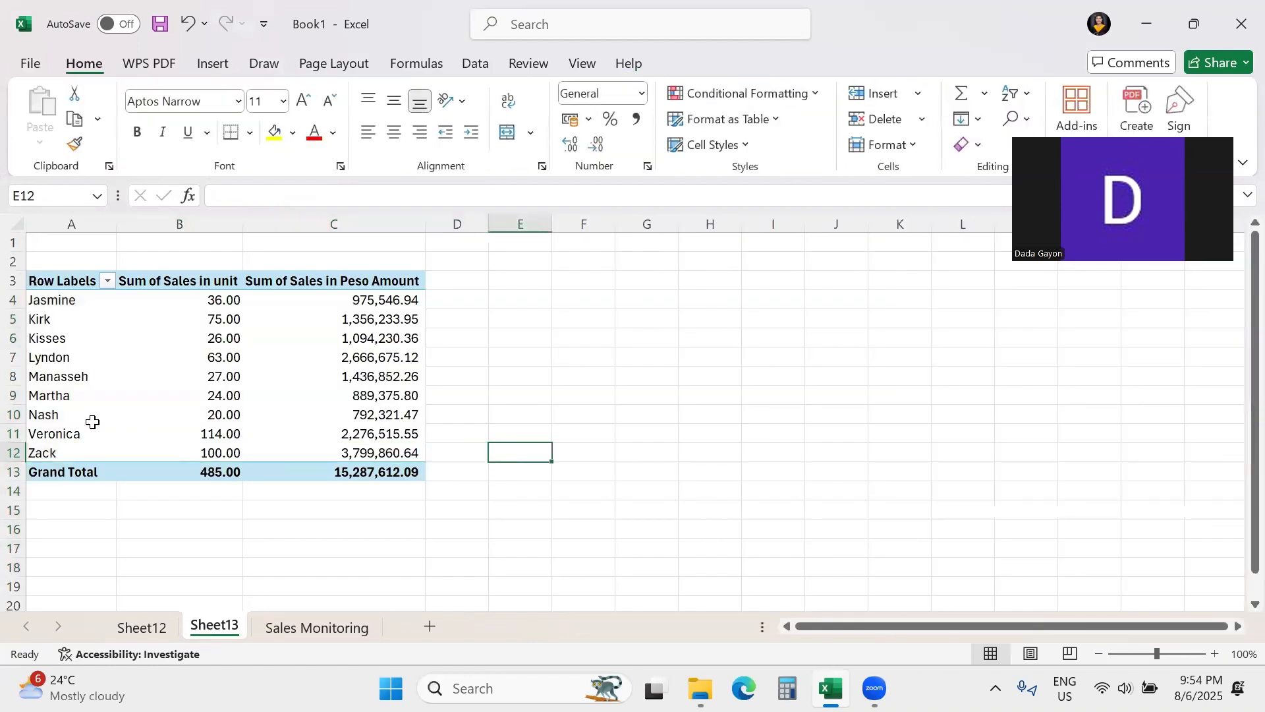
mouse_move(132, 400)
mouse_move(369, 409)
left_click(451, 524)
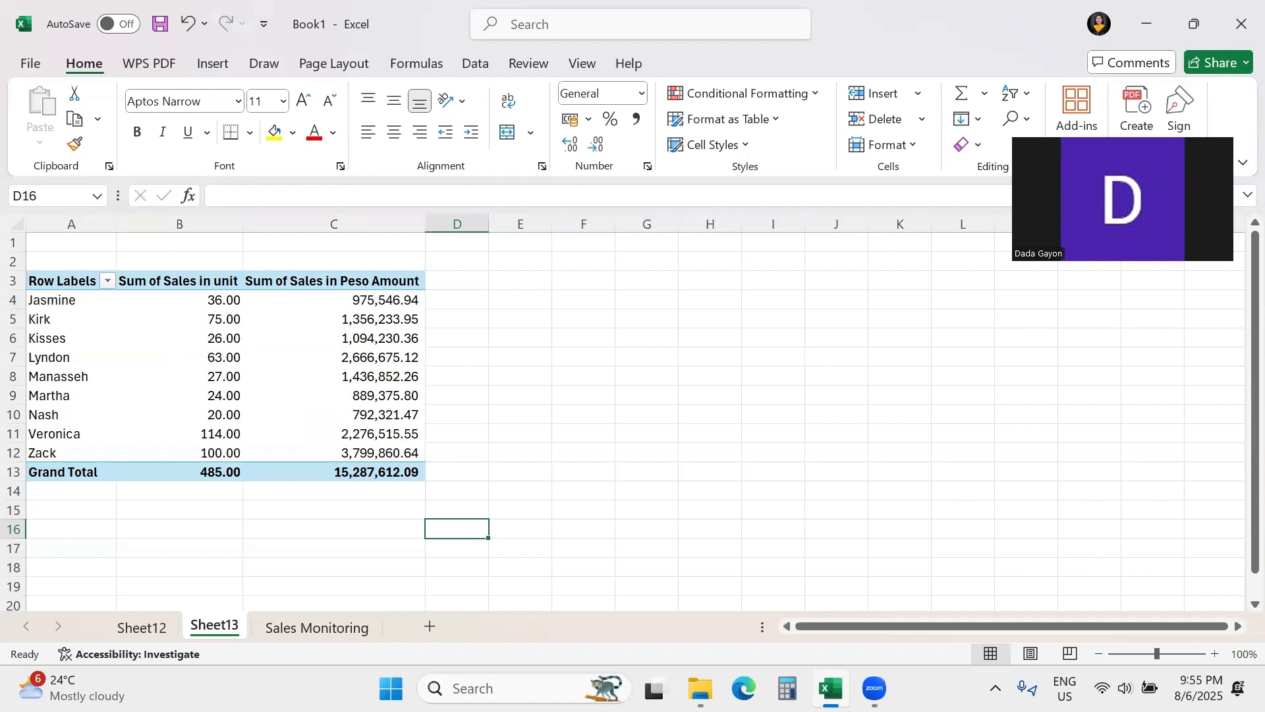
Review the monthly PivotTable and return to the Sales Monitoring data, clearing its range selection.
left_click(158, 634)
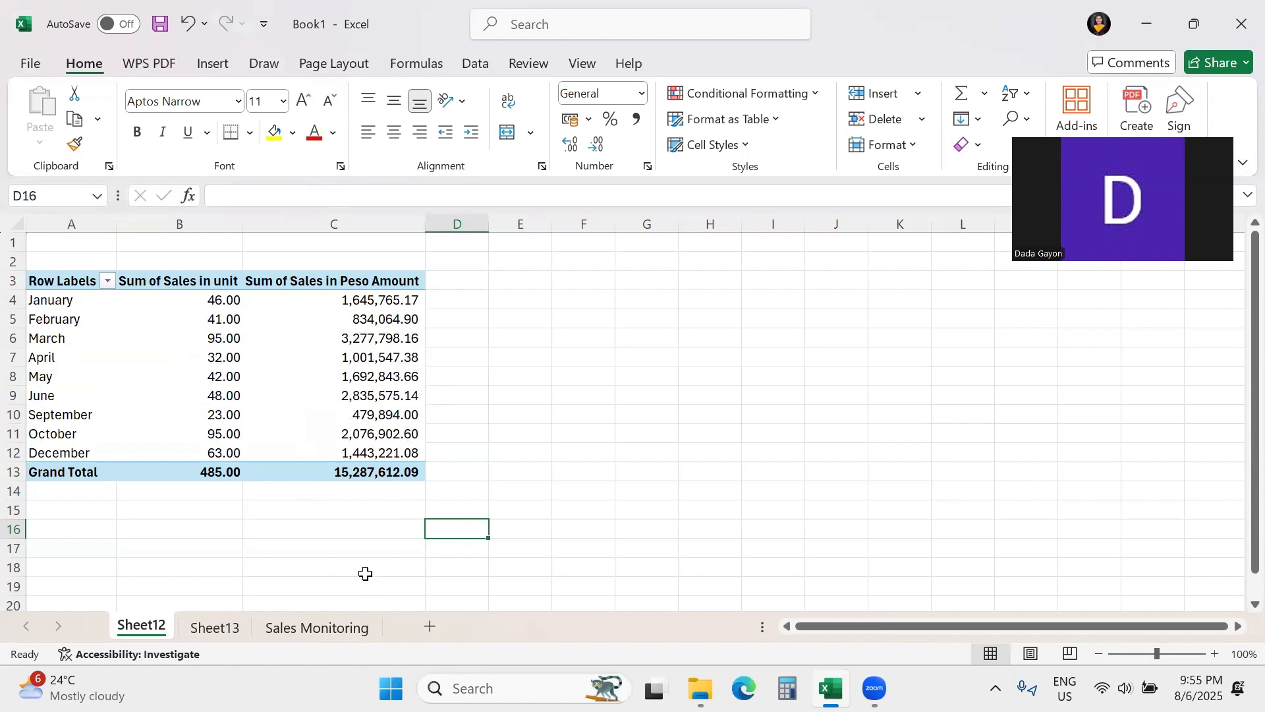
left_click(276, 546)
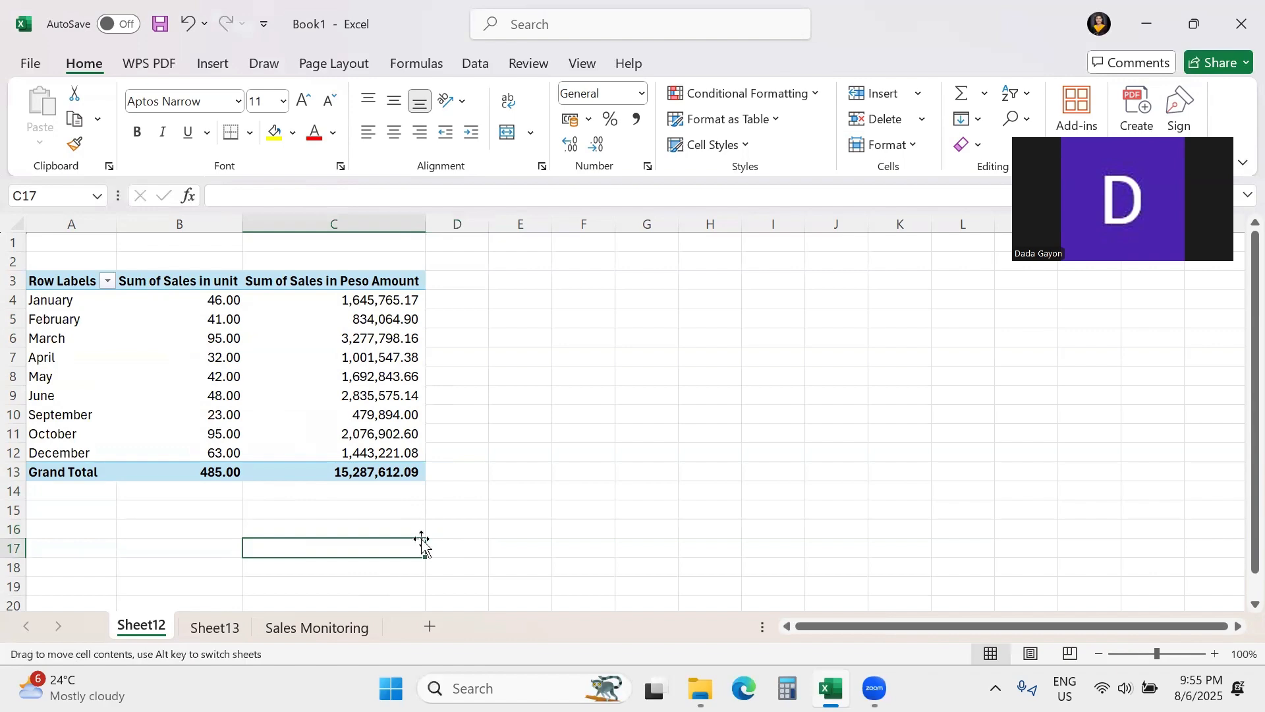
left_click(333, 634)
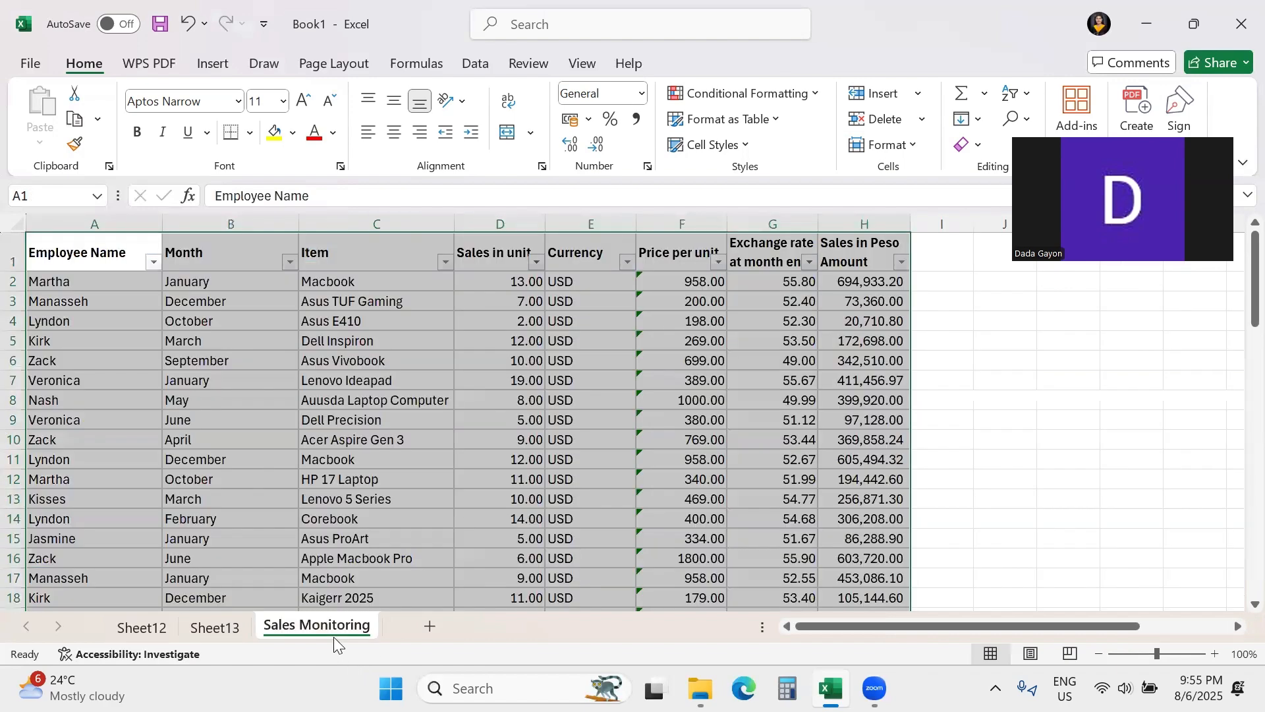
left_click(585, 398)
key("ctrl+Up")
key("ctrl+Left")
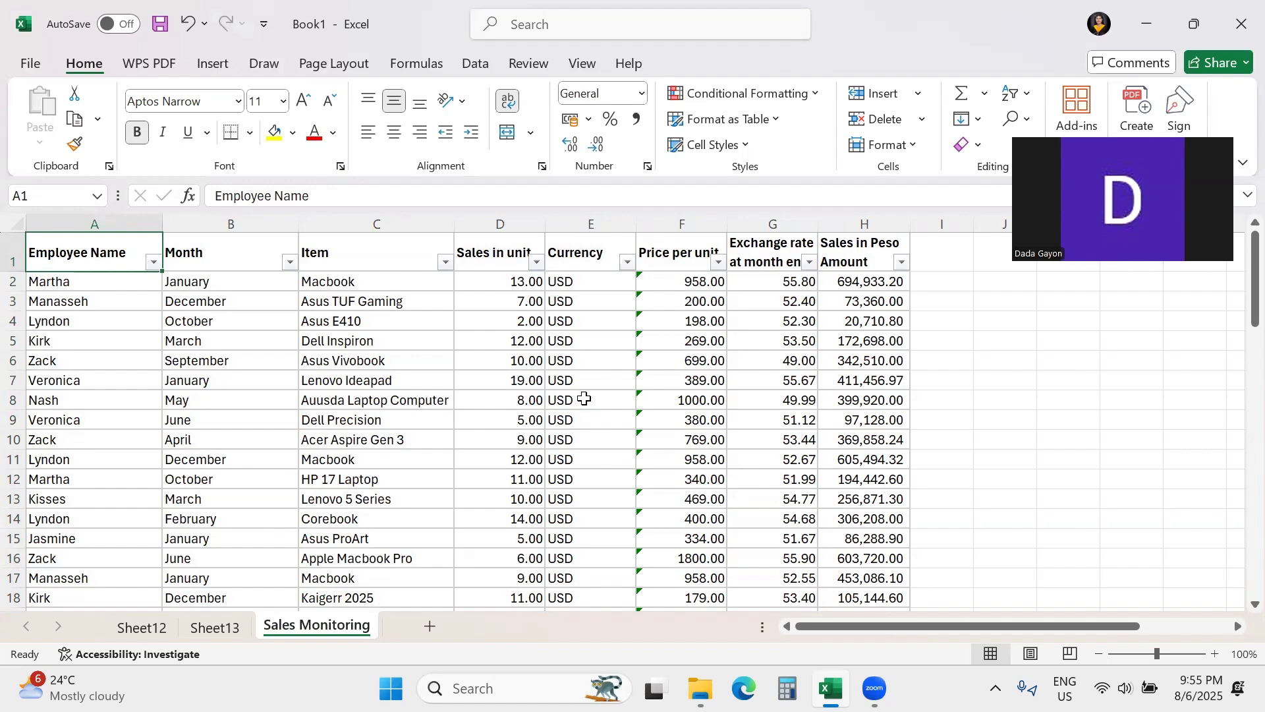
left_click(584, 399)
left_click(784, 435)
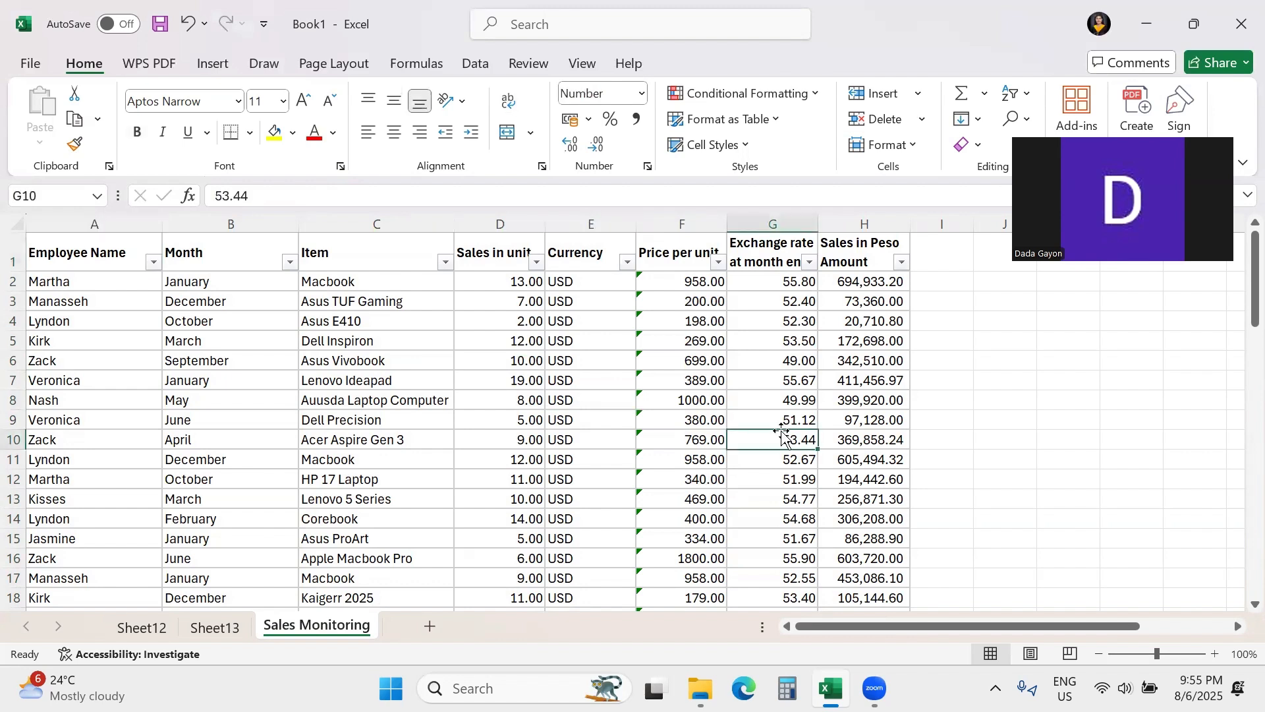